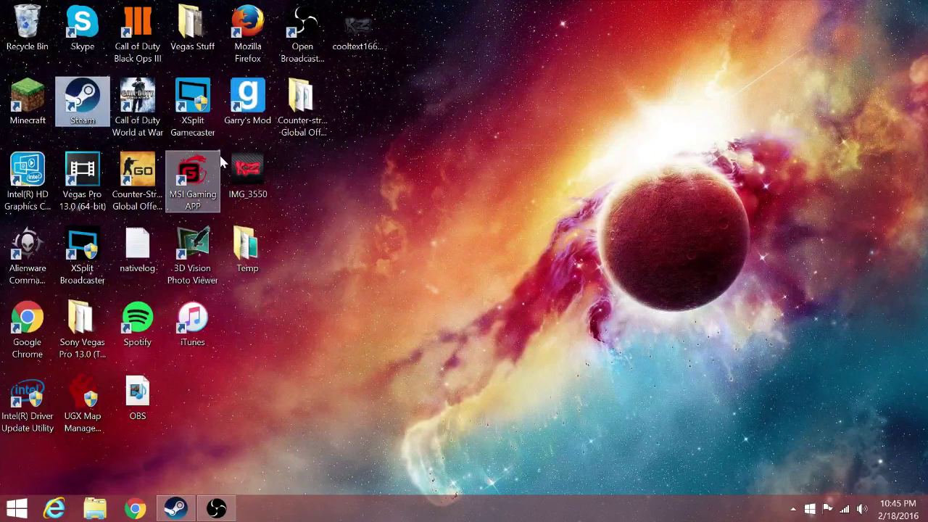
# - Launch Steam and open the games library to the Call of Duty: Black Ops III page
pyautogui.doubleClick(91, 95)
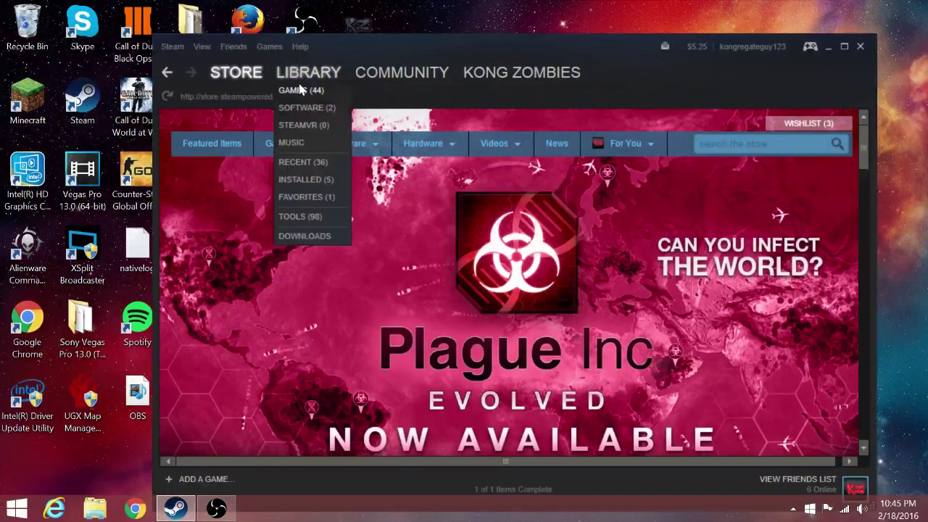
pyautogui.click(300, 89)
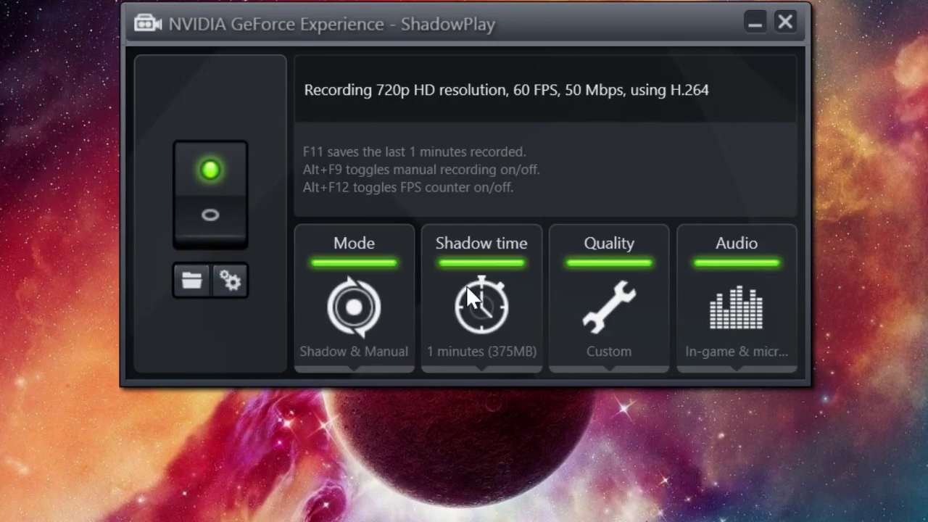
# - Try the ShadowPlay shadow time at 17 and 20 minutes, then set it back to 1 minute (375MB)
pyautogui.click(534, 317)
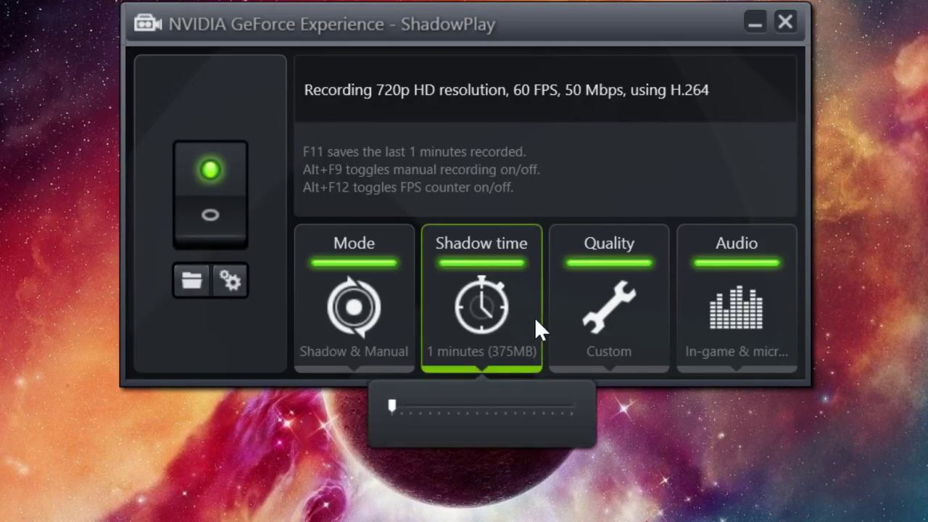
pyautogui.click(534, 317)
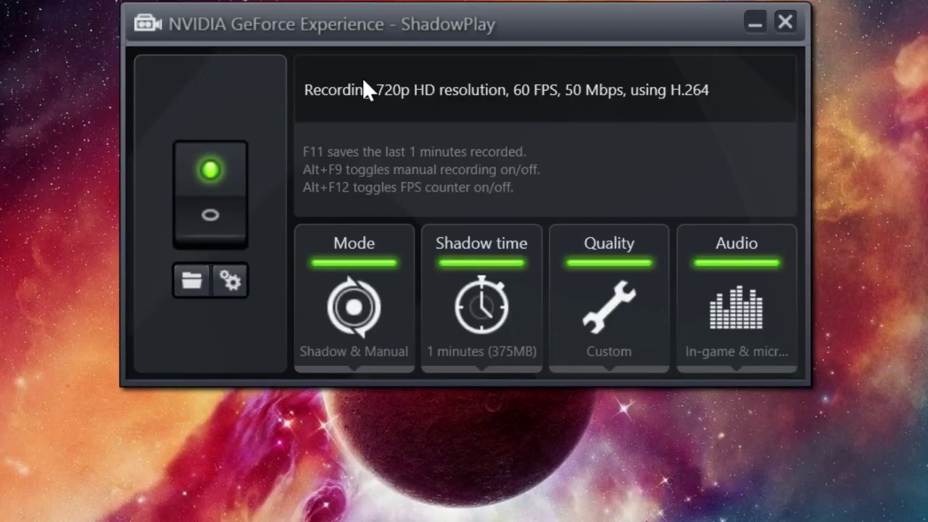
pyautogui.click(481, 305)
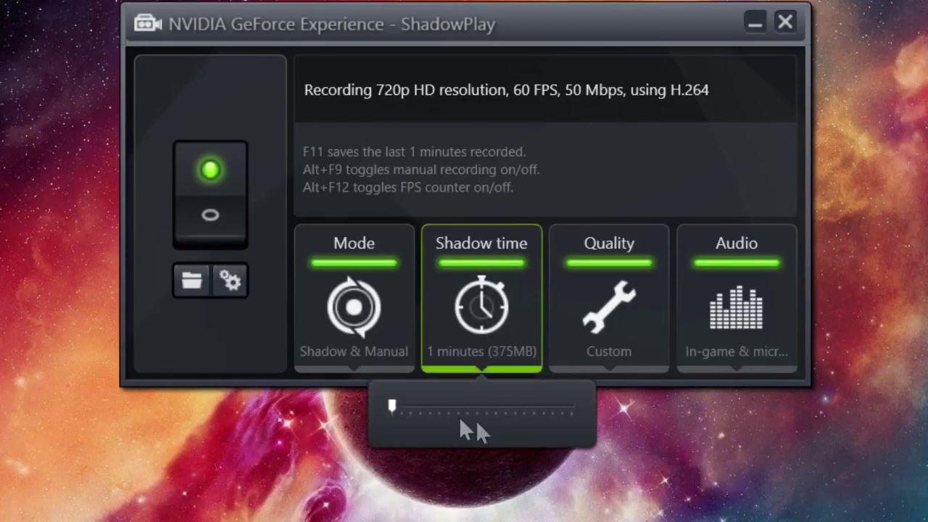
pyautogui.moveTo(398, 408); pyautogui.dragTo(543, 407)
pyautogui.moveTo(482, 417); pyautogui.dragTo(300, 401)
pyautogui.click(494, 301)
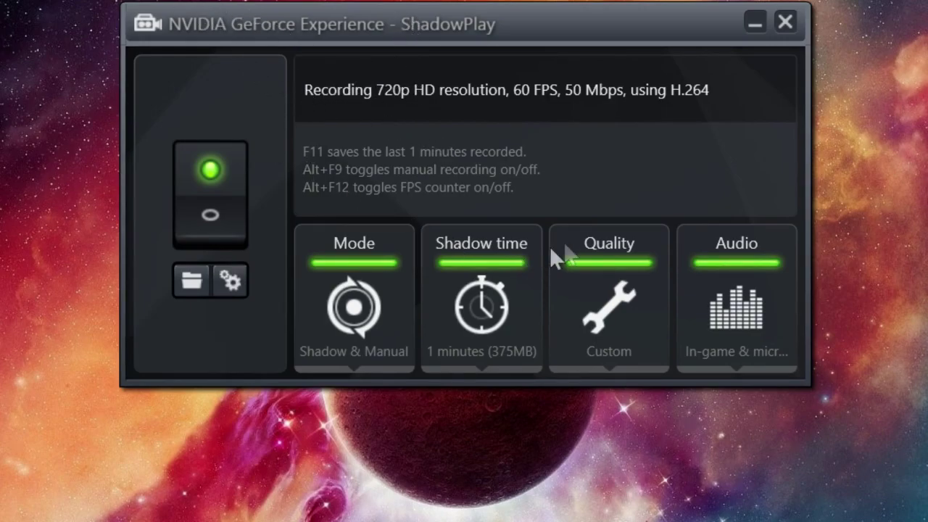
pyautogui.click(714, 301)
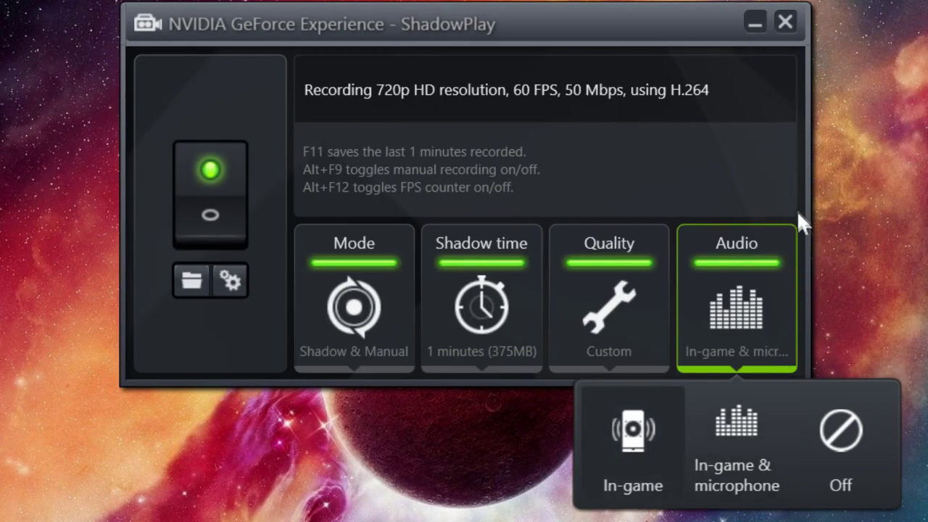
pyautogui.click(721, 245)
pyautogui.click(620, 290)
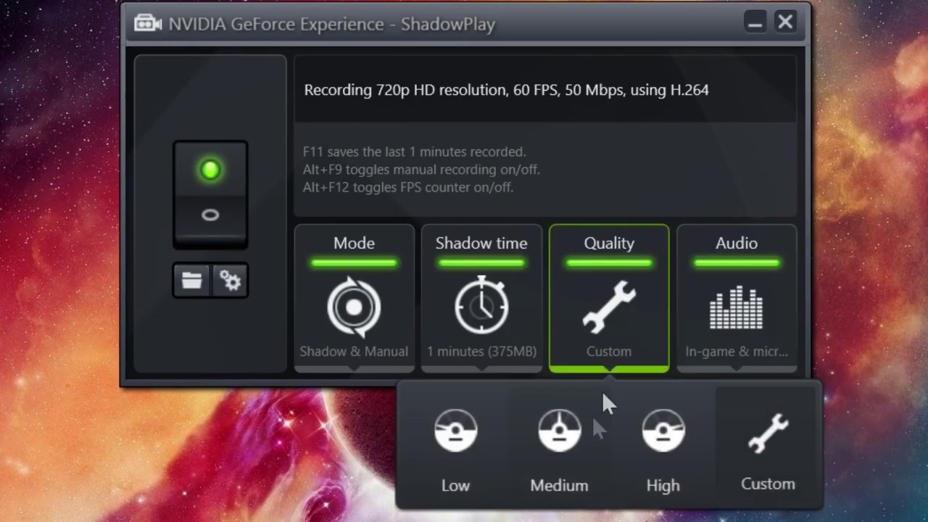
pyautogui.click(622, 279)
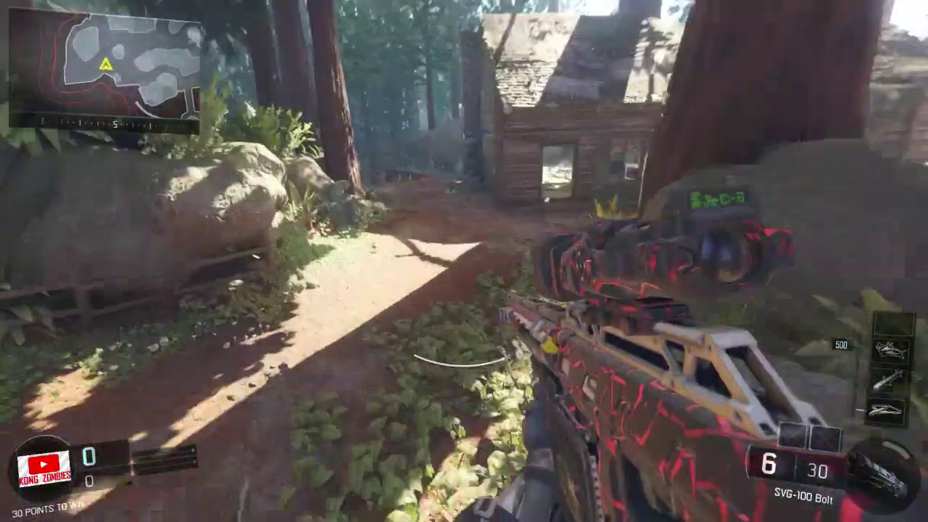
# - Sprint through the cabin doorway and onto the rocks, heading toward the pond
pyautogui.press('w')
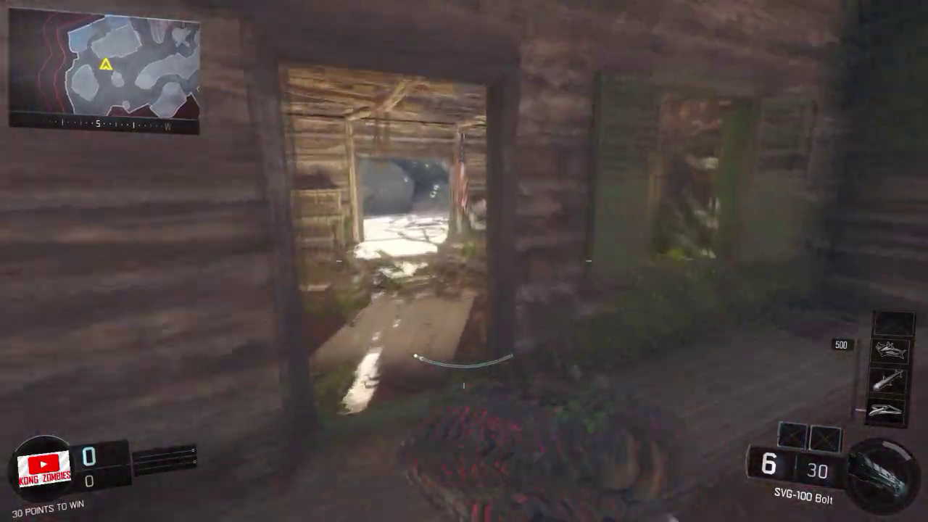
pyautogui.press('w')
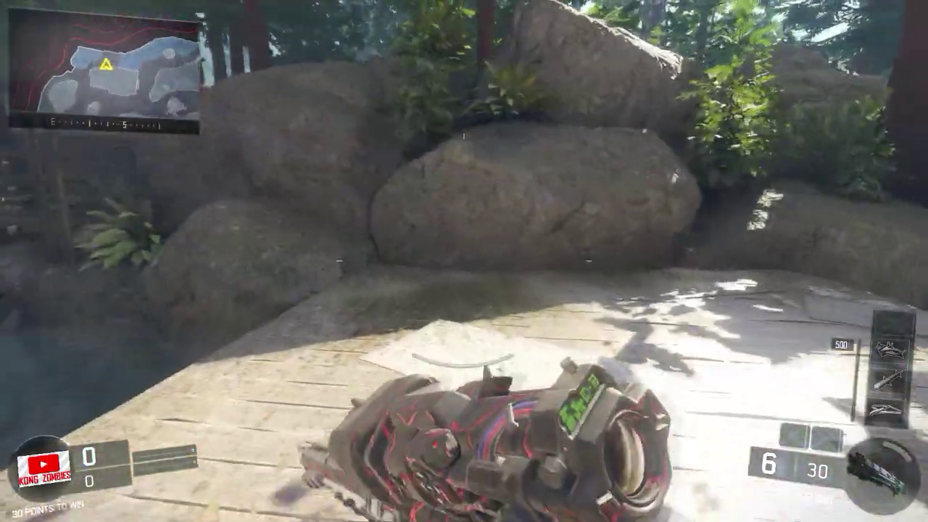
pyautogui.press('w')
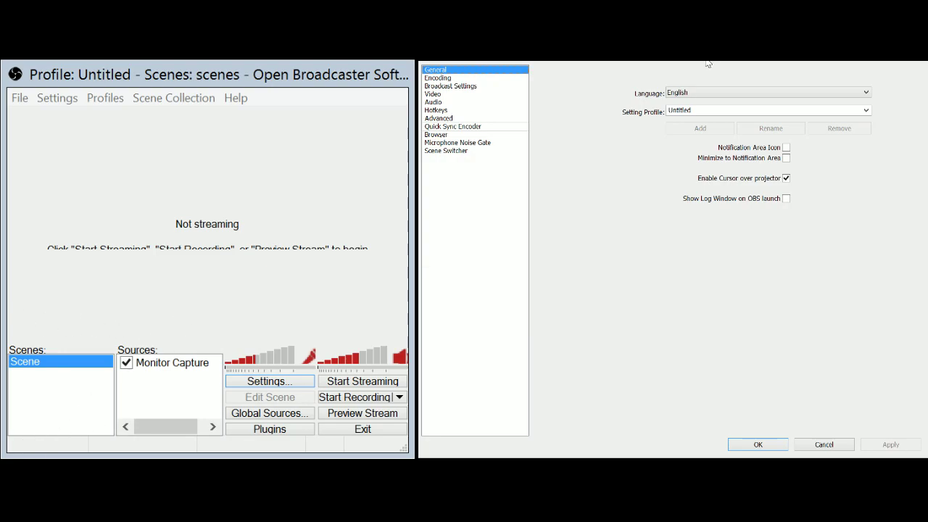
# - Review OBS's Encoding and Broadcast Settings pages, switching back and forth with Video
pyautogui.click(497, 78)
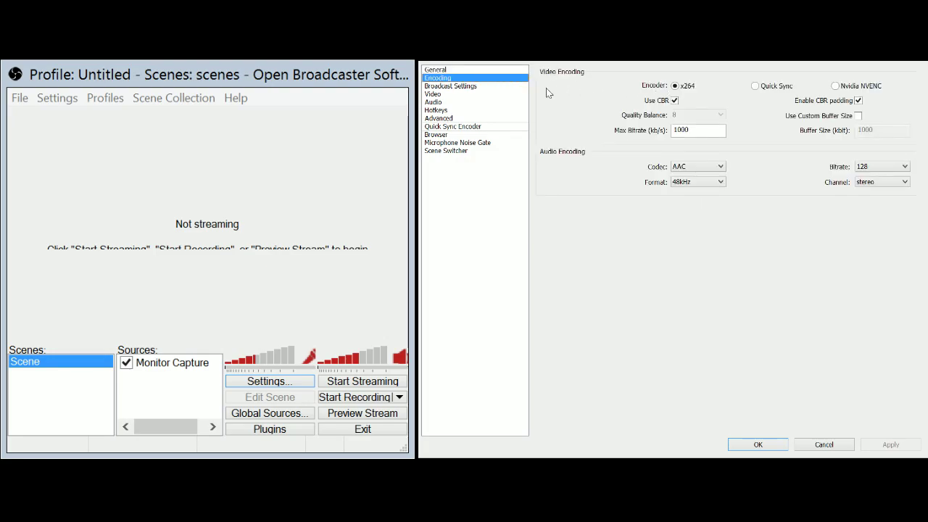
pyautogui.click(477, 93)
pyautogui.click(477, 87)
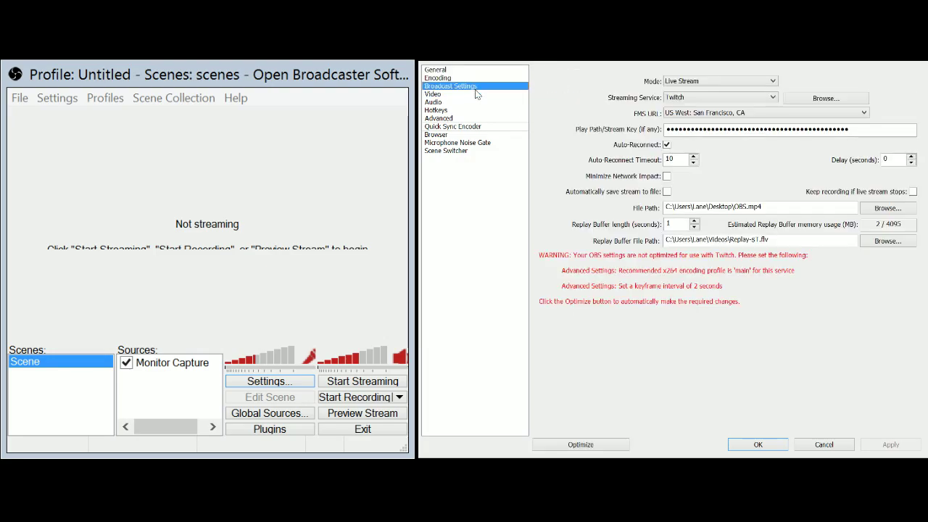
pyautogui.click(478, 93)
pyautogui.click(479, 86)
pyautogui.click(480, 95)
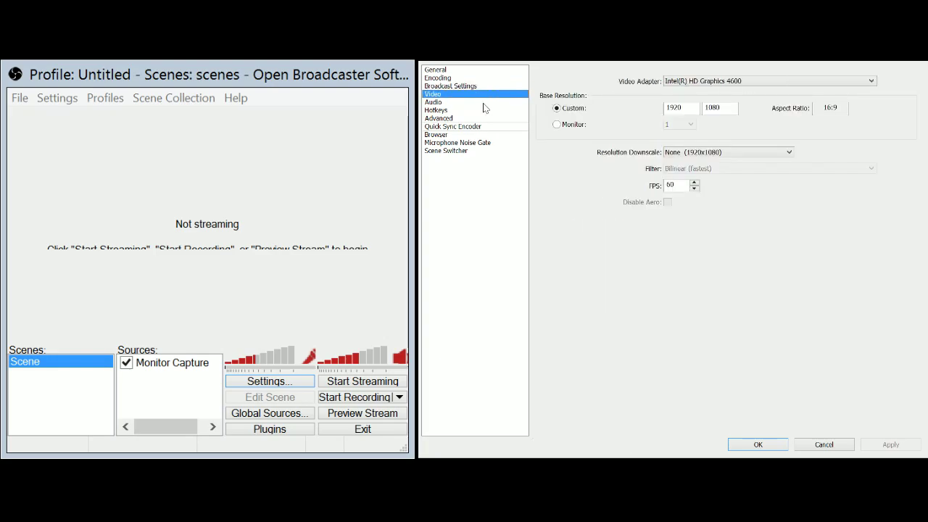
# - Check Audio, Hotkeys, Quick Sync, Advanced, Browser and General, ending on Video (1920x1080, 60 FPS)
pyautogui.click(478, 102)
pyautogui.click(475, 110)
pyautogui.click(472, 127)
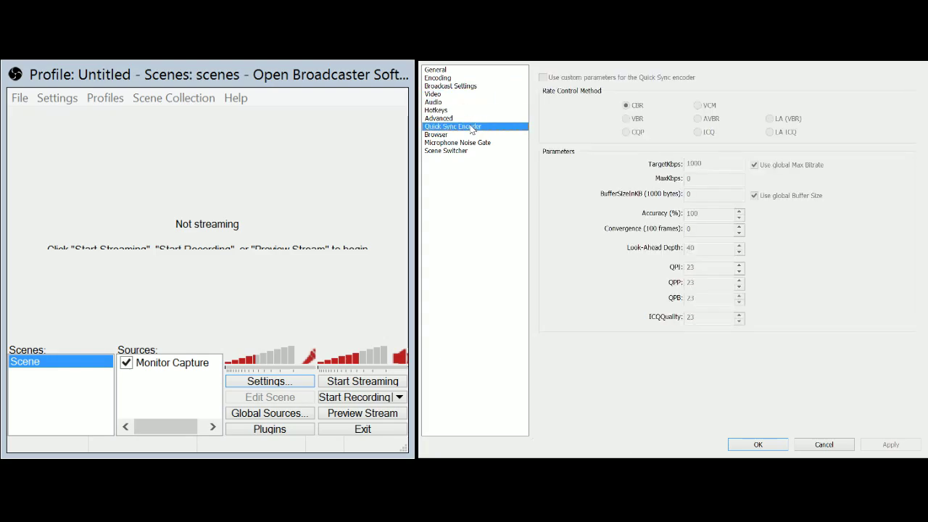
pyautogui.click(468, 118)
pyautogui.click(480, 135)
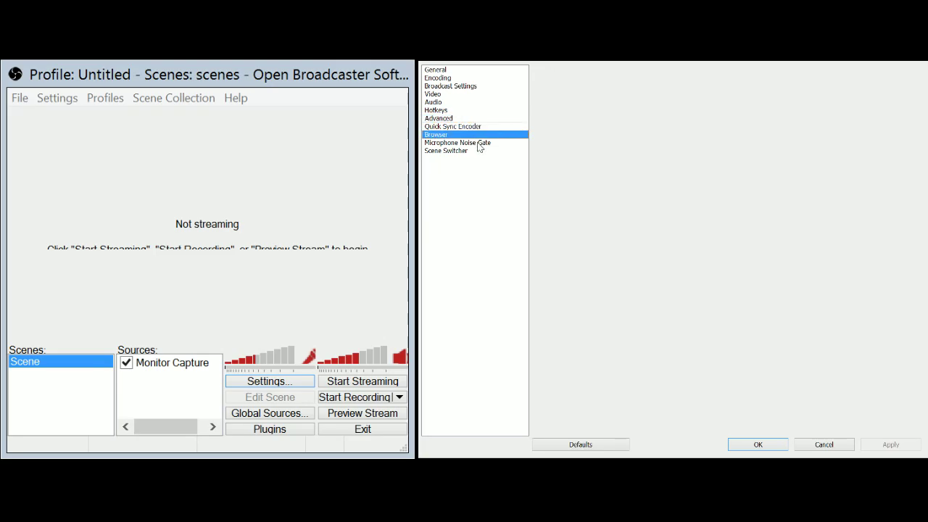
pyautogui.click(461, 69)
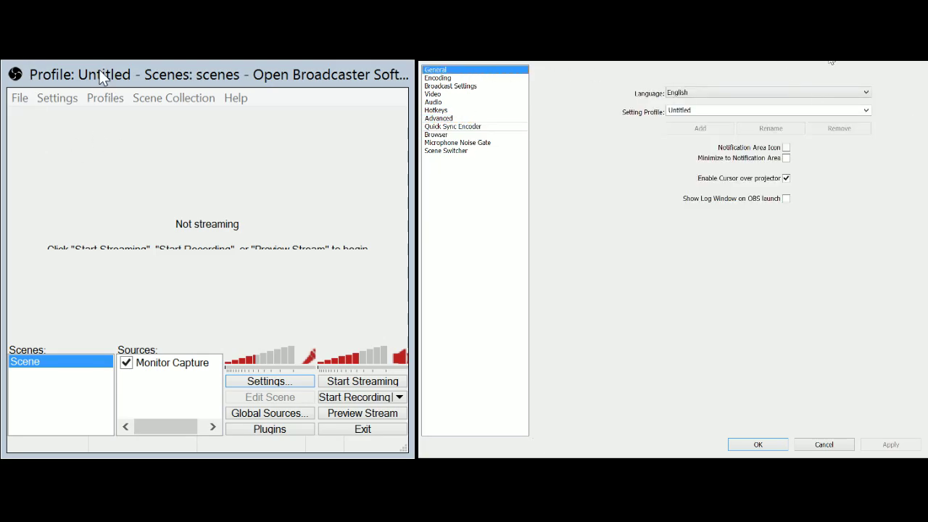
pyautogui.click(485, 94)
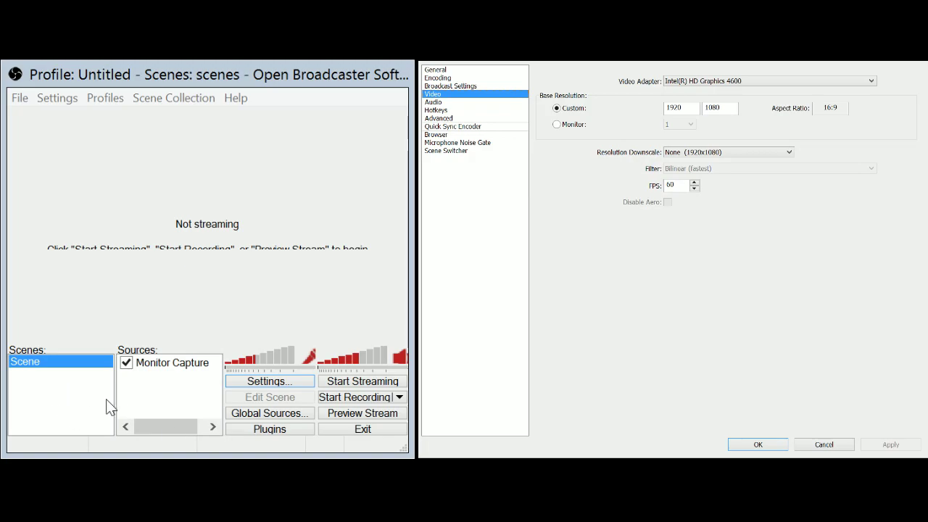
pyautogui.click(125, 362)
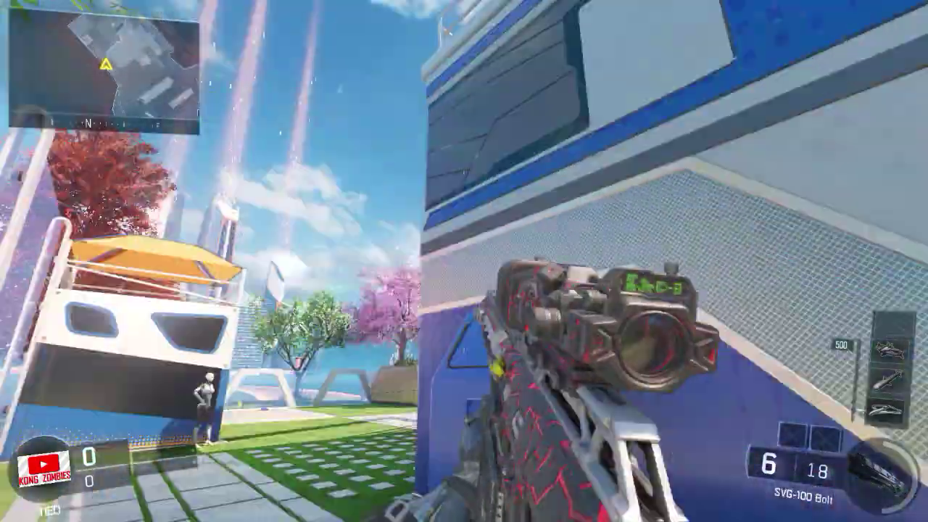
# - Scope in with the SVG-100 Bolt across the garden, re-aim, and fire one shot
pyautogui.rightClick(464, 261)
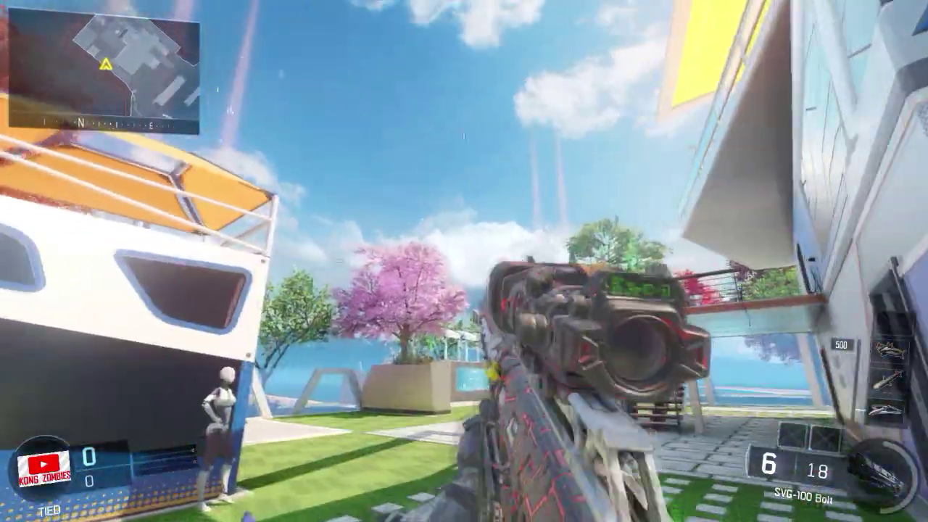
pyautogui.rightClick(464, 261)
pyautogui.rightClick(464, 261)
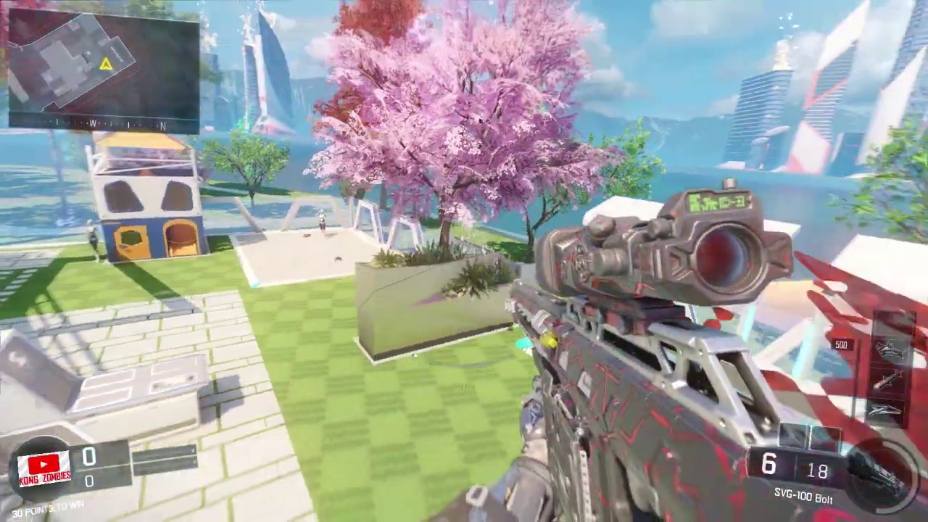
pyautogui.click(464, 261)
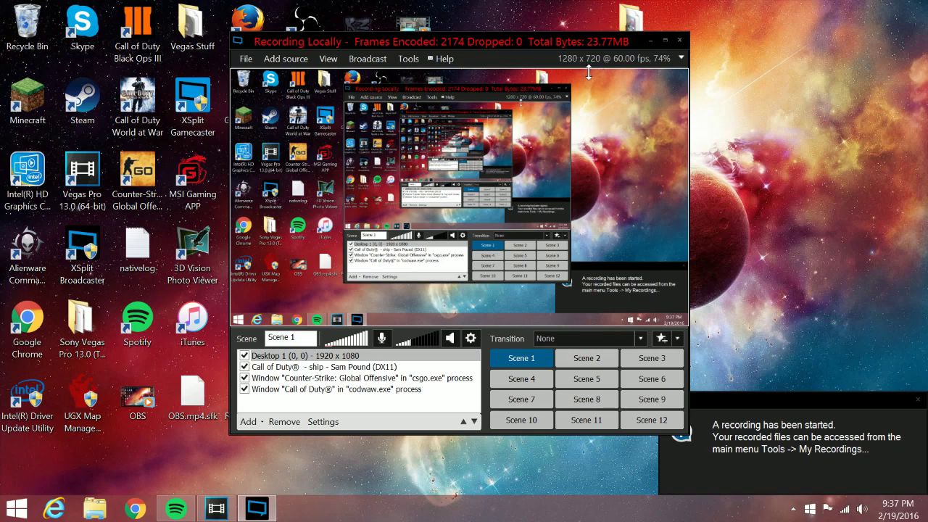
# - Select and deselect the Desktop 1 source, then open the Add source-type menu
pyautogui.click(638, 65)
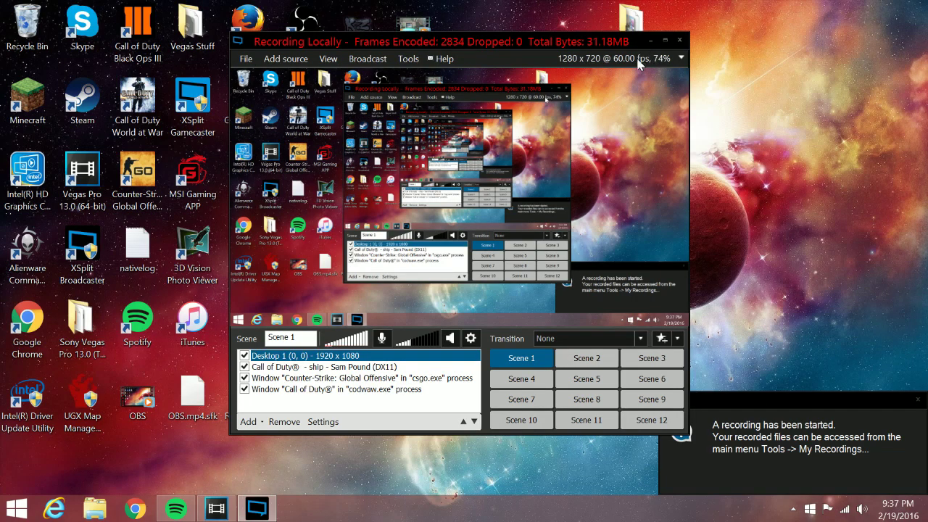
pyautogui.click(631, 105)
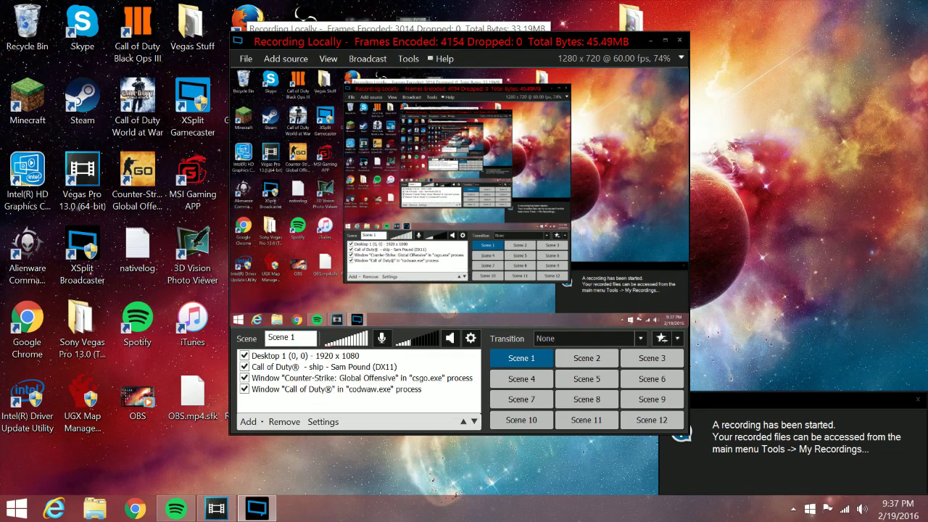
pyautogui.click(258, 423)
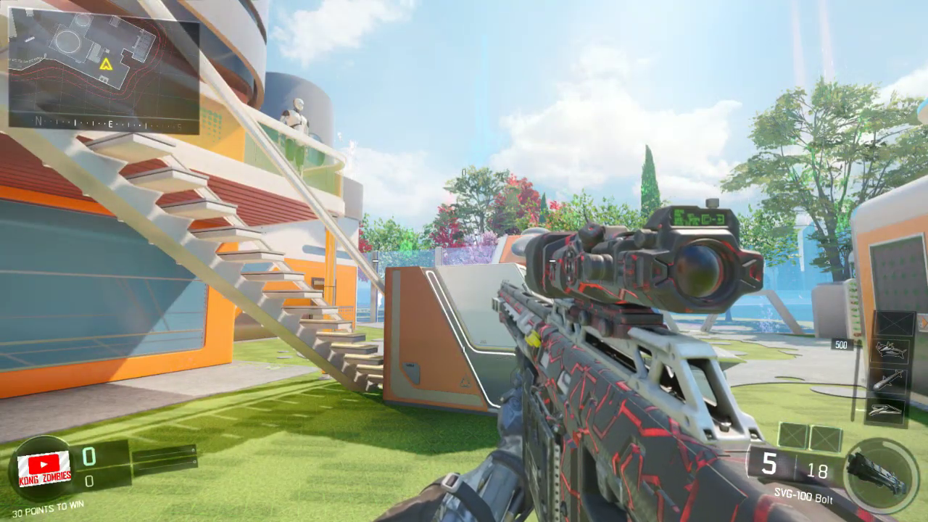
# - Sprint past the orange building toward the pod, then stop and raise the rifle
pyautogui.press('w')
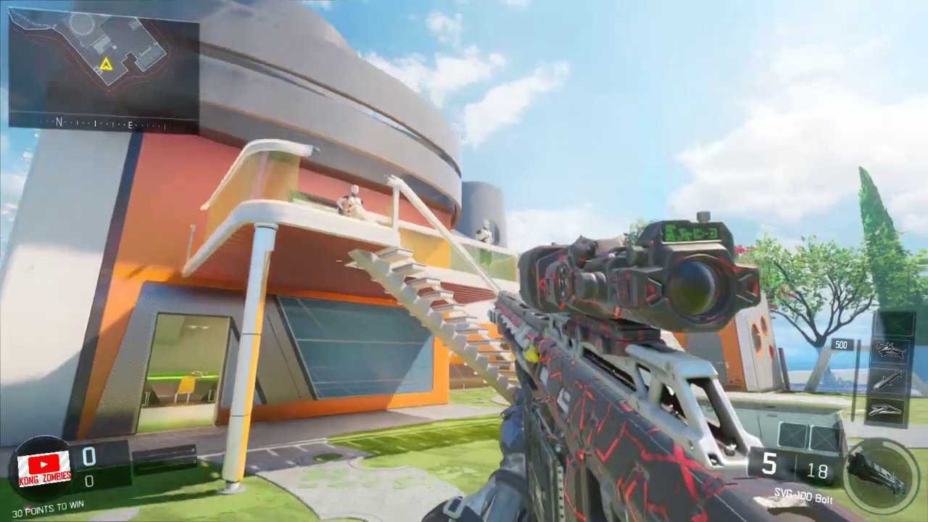
pyautogui.press('shift')
pyautogui.press('w')
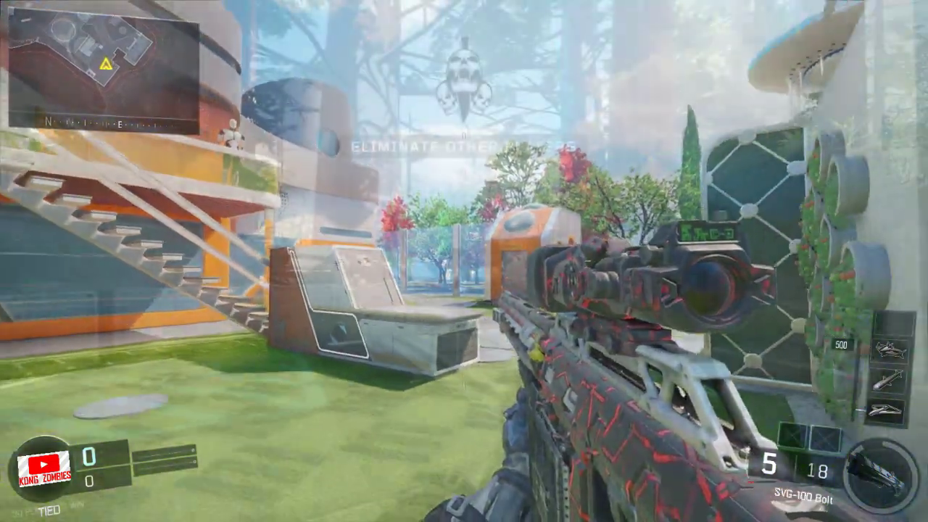
# - Walk the redwood forest walkways past the giant tree trunks to the stone bunker door
pyautogui.press('w')
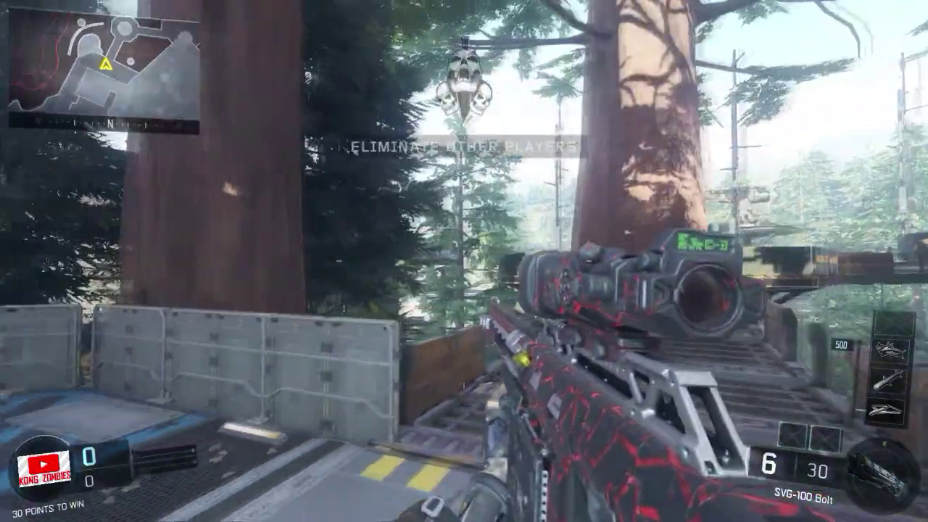
pyautogui.press('w')
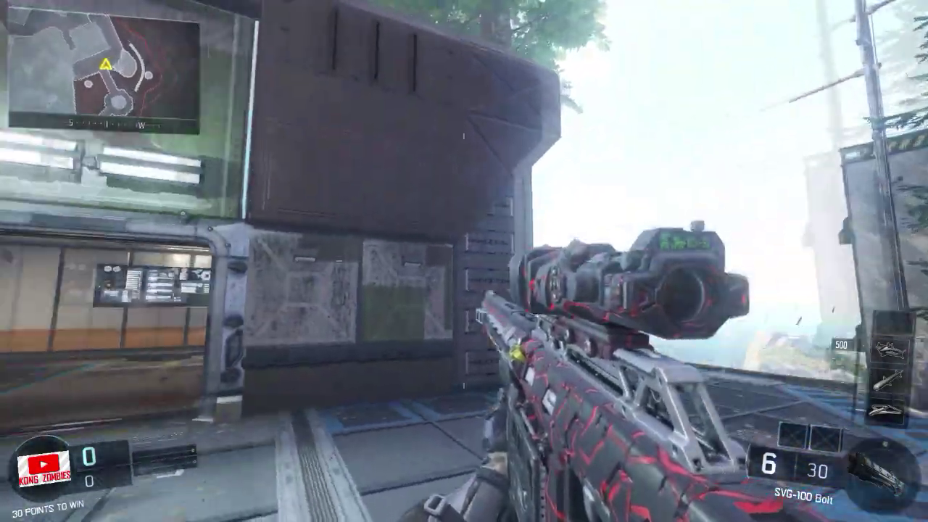
pyautogui.press('w')
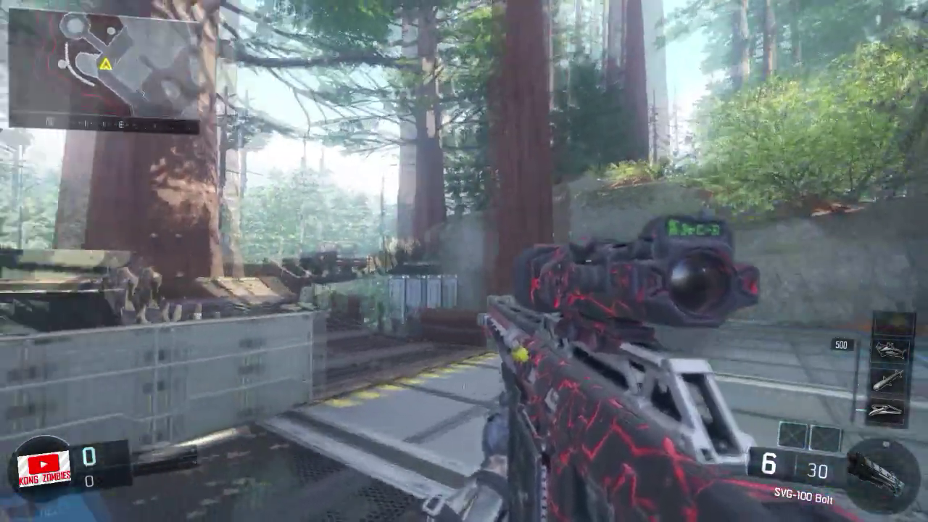
pyautogui.press('w')
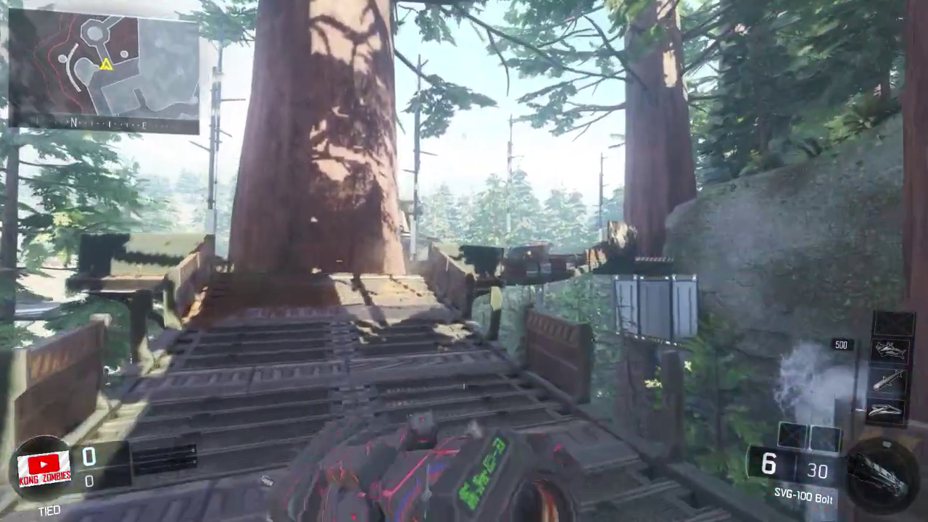
pyautogui.press('w')
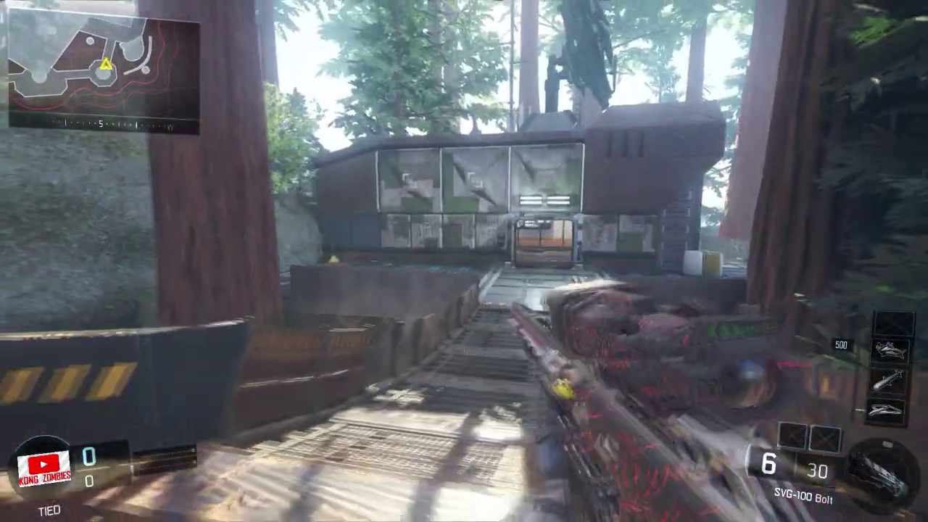
pyautogui.press('w')
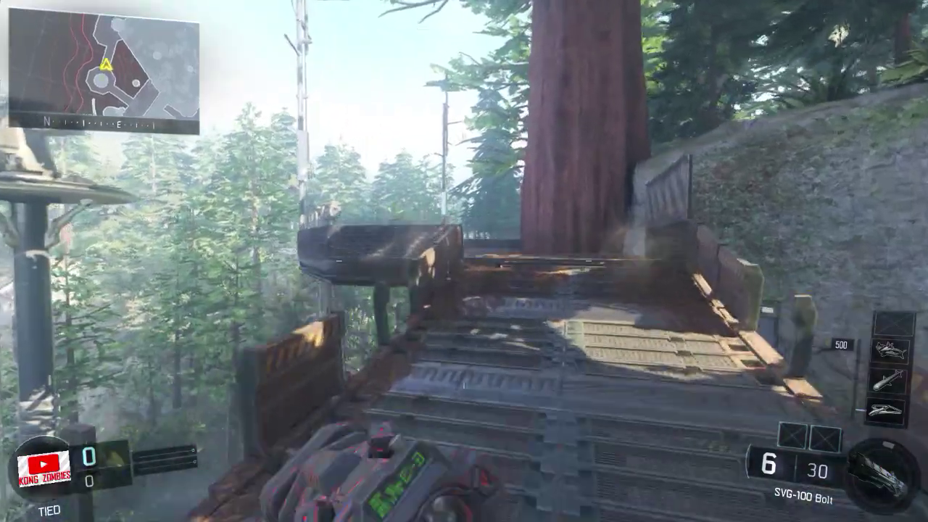
pyautogui.press('w')
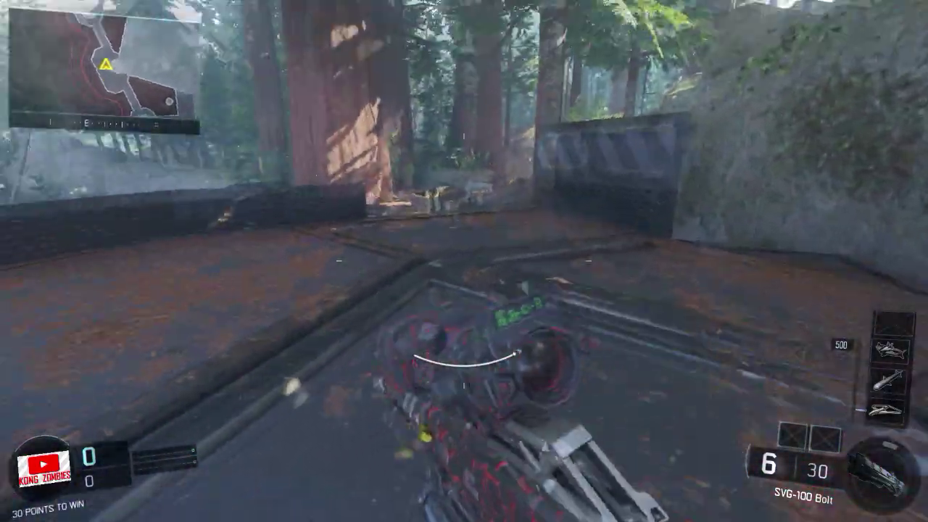
pyautogui.press('w')
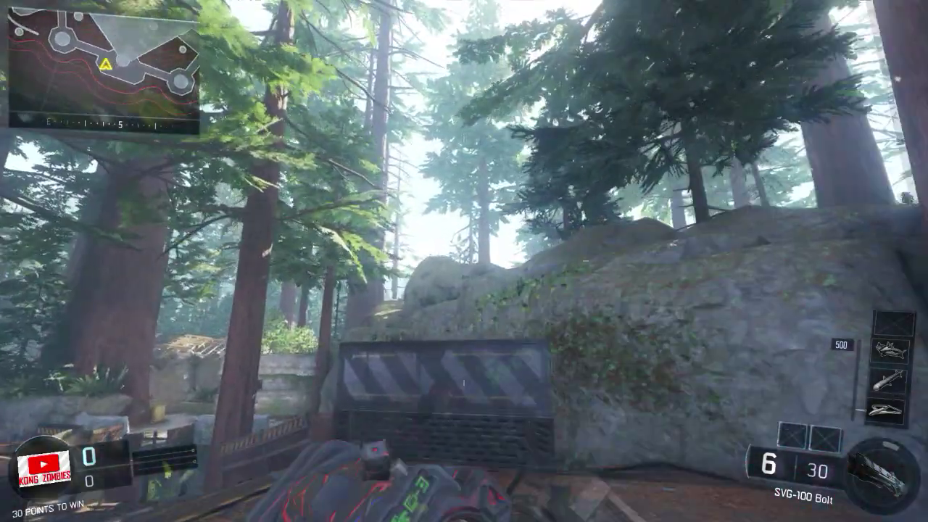
pyautogui.press('w')
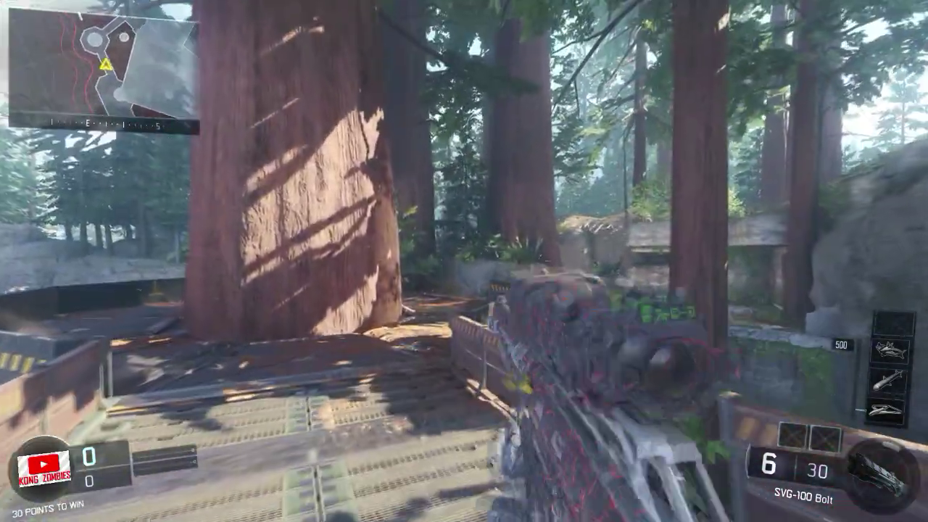
pyautogui.press('w')
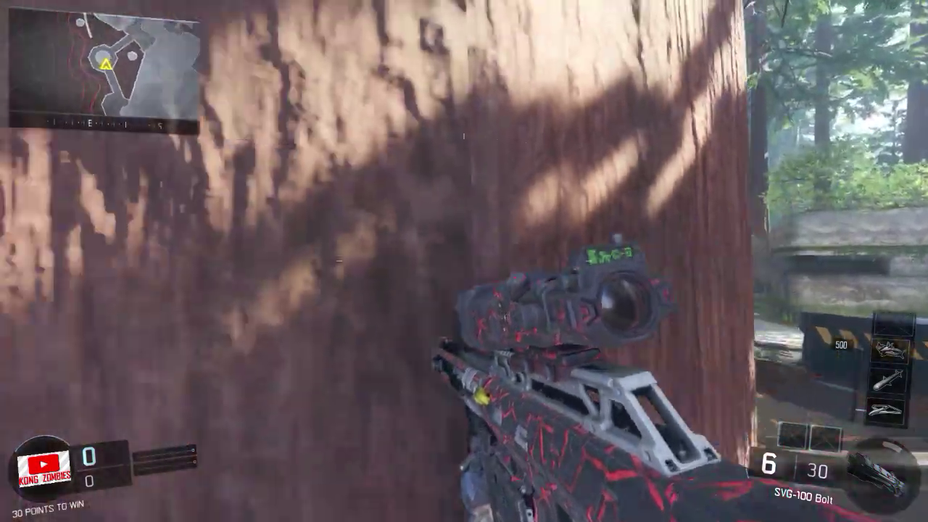
pyautogui.press('w')
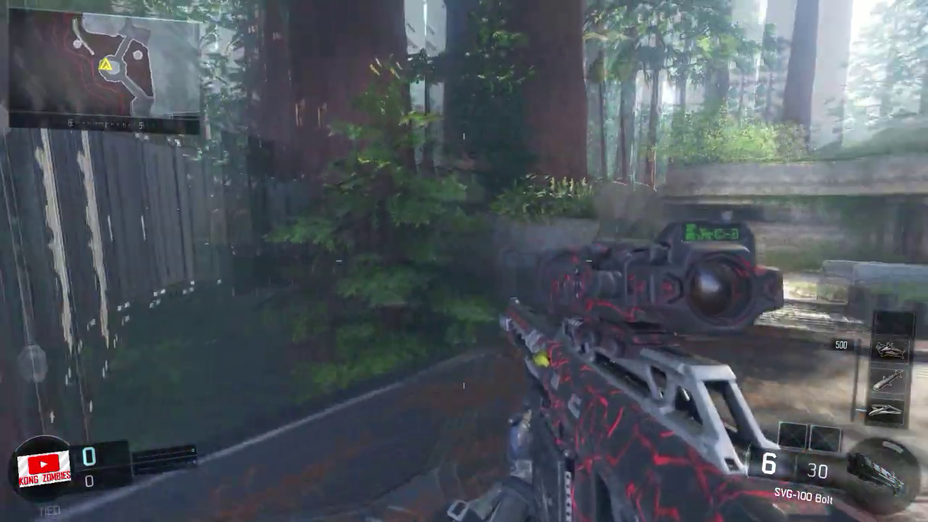